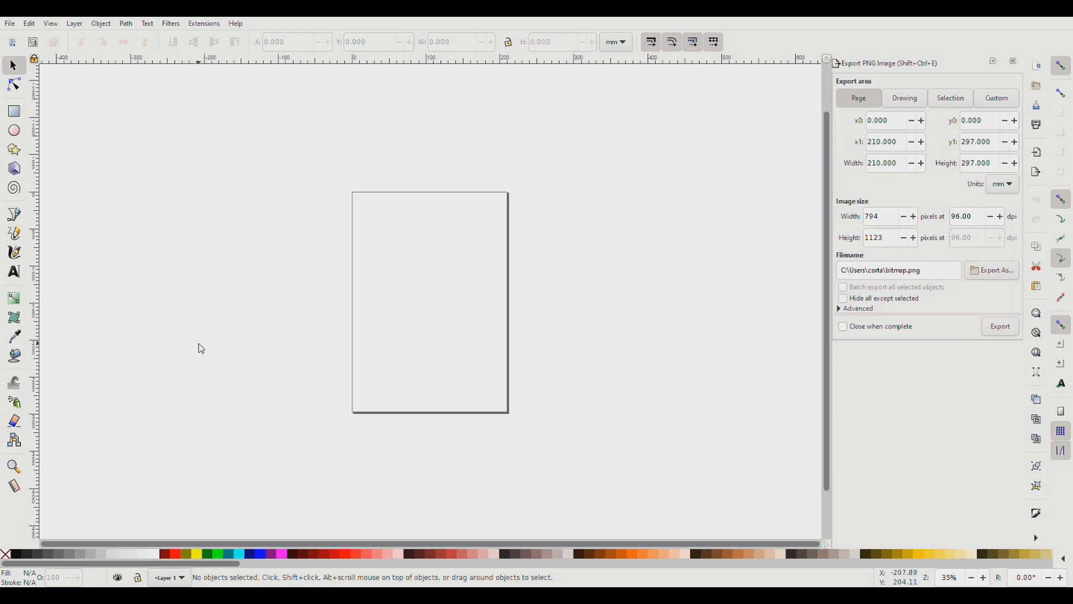
Set the document to a portrait US Letter page and its display units to inches.
click(13, 26)
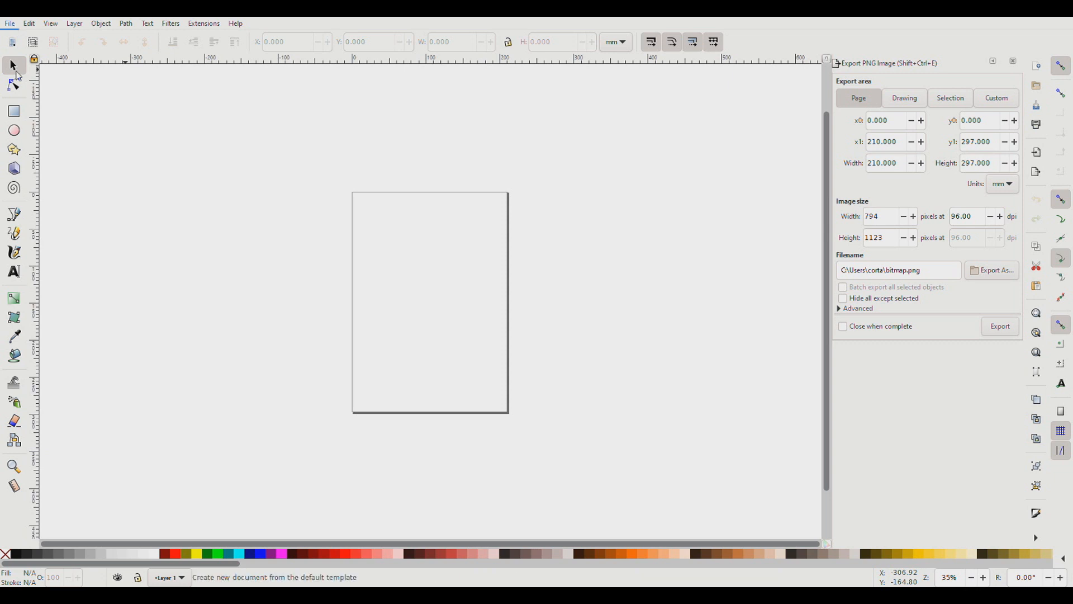
click(79, 216)
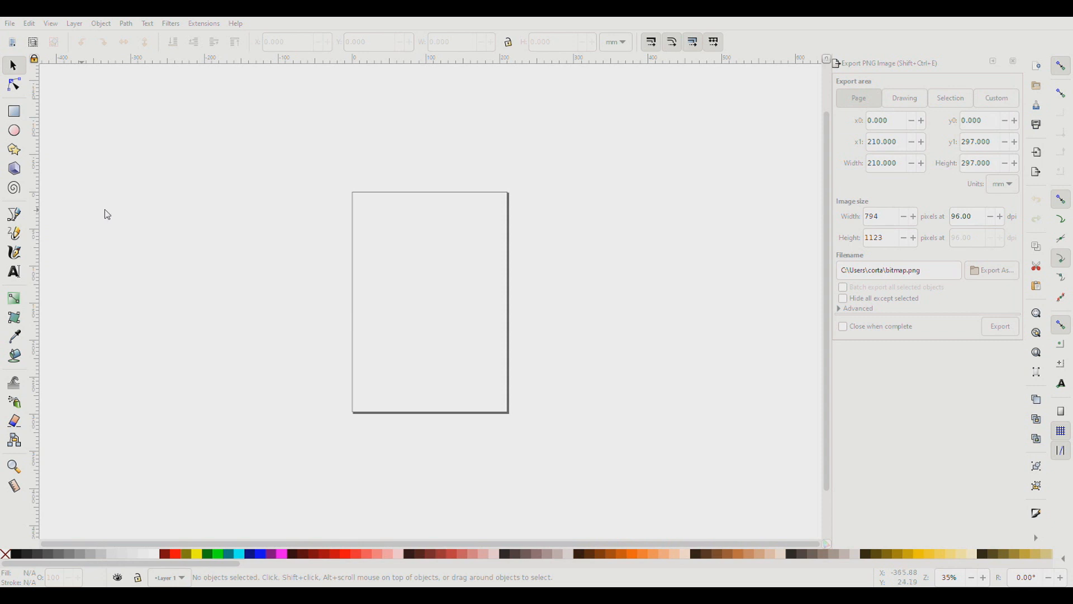
click(447, 135)
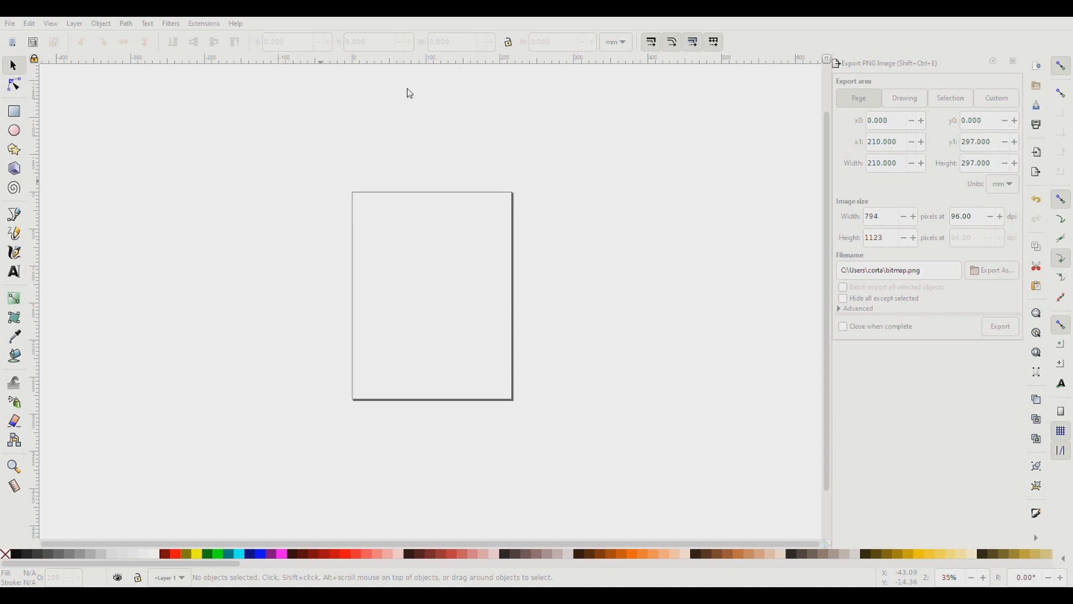
click(397, 43)
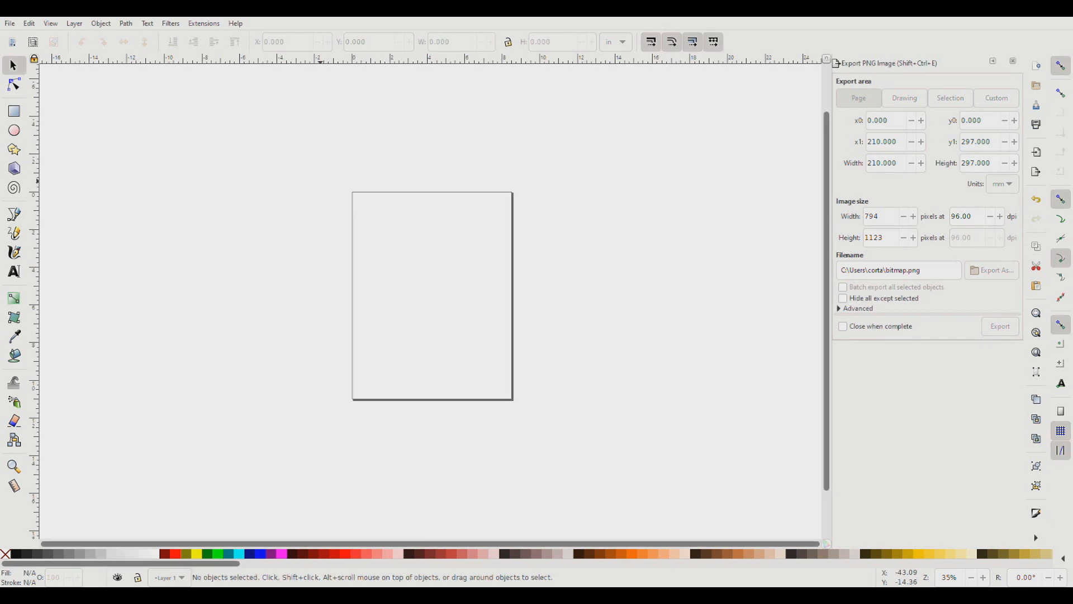
Import the image of four horizontal face strips and position it over the page.
click(14, 27)
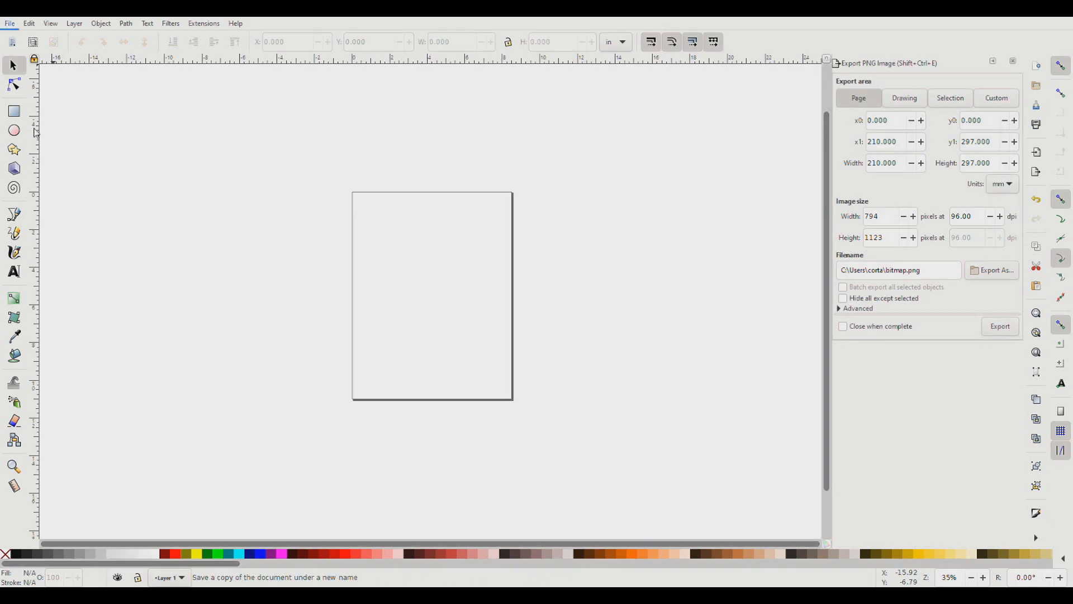
click(32, 165)
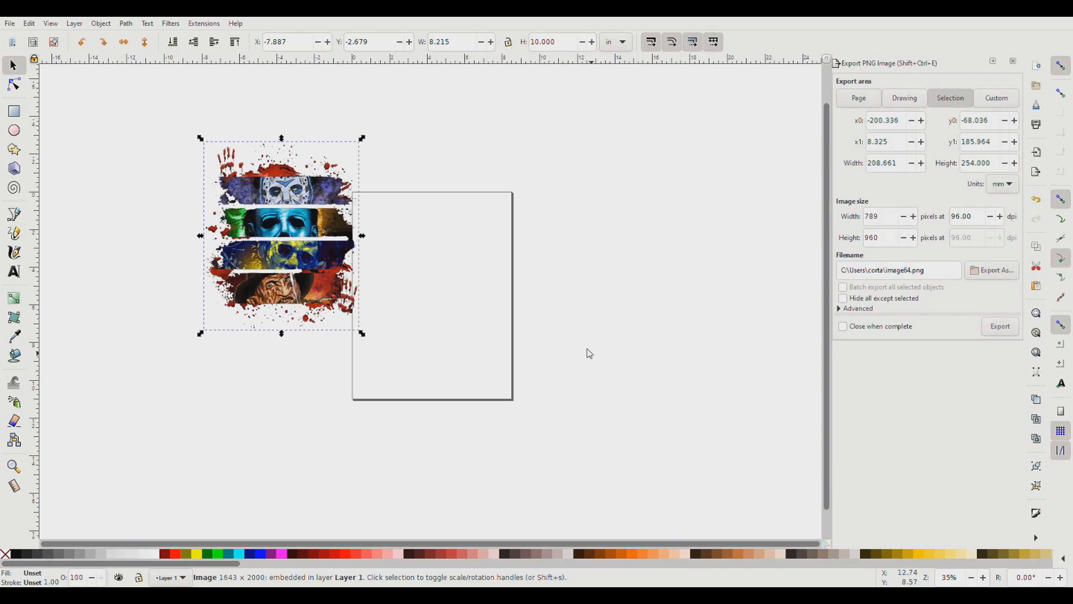
drag(302, 222, 457, 290)
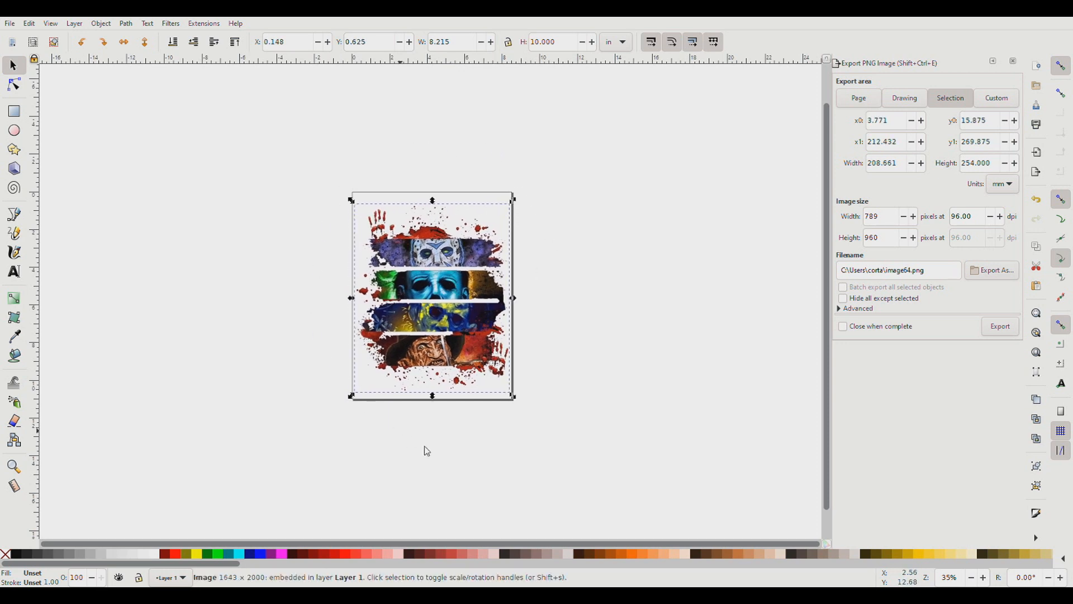
drag(349, 455, 489, 486)
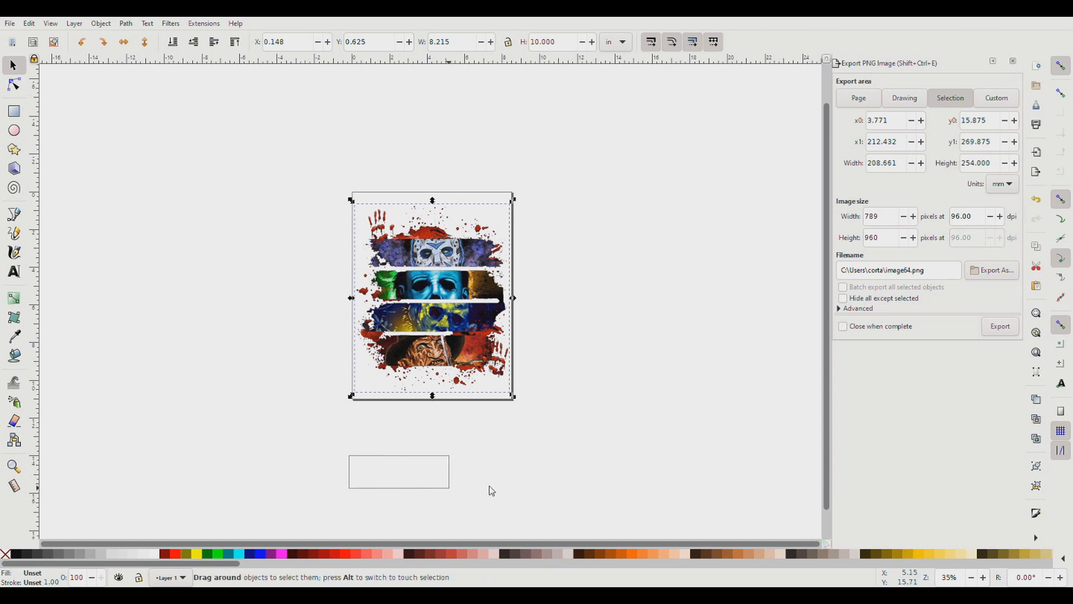
click(447, 290)
drag(447, 291, 477, 293)
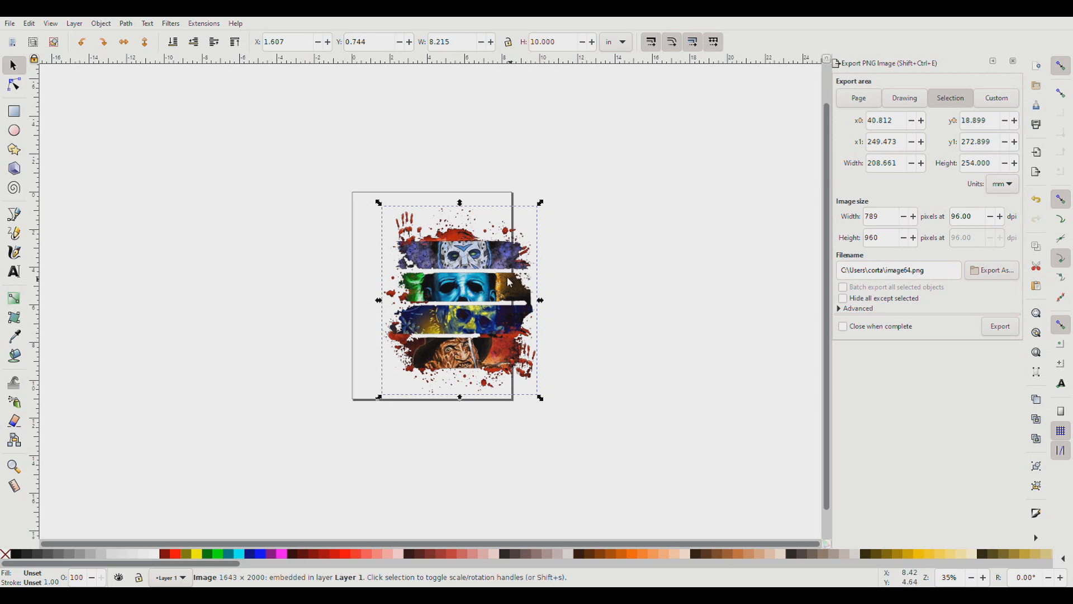
drag(482, 291, 455, 294)
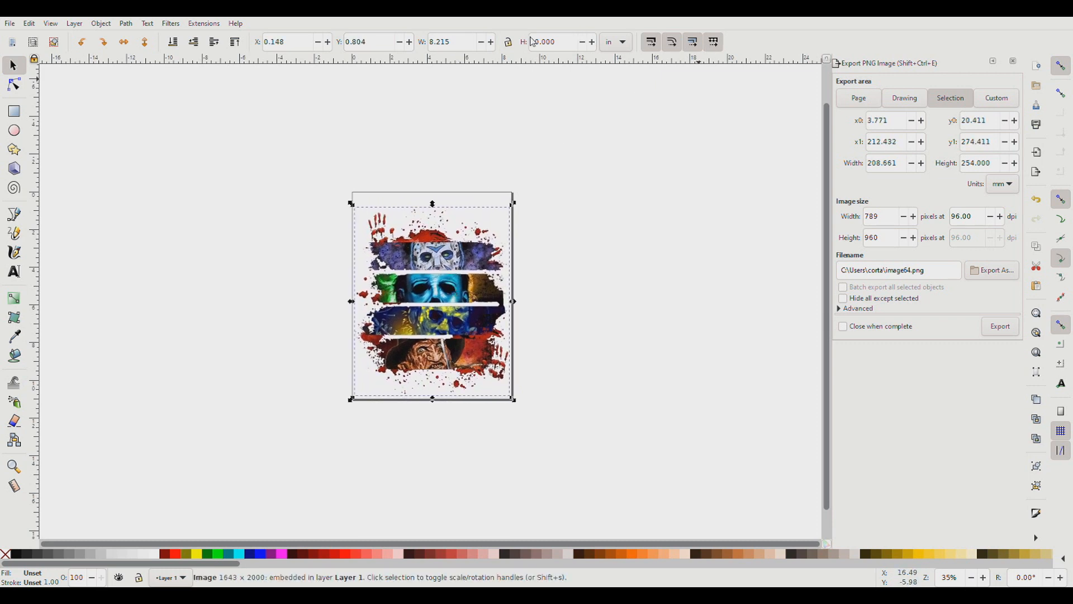
Resize the image to 9.5 in wide and 11.5 in high.
drag(456, 48, 421, 46)
key(BackSpace)
key(Tab)
text(11.5)
key(Return)
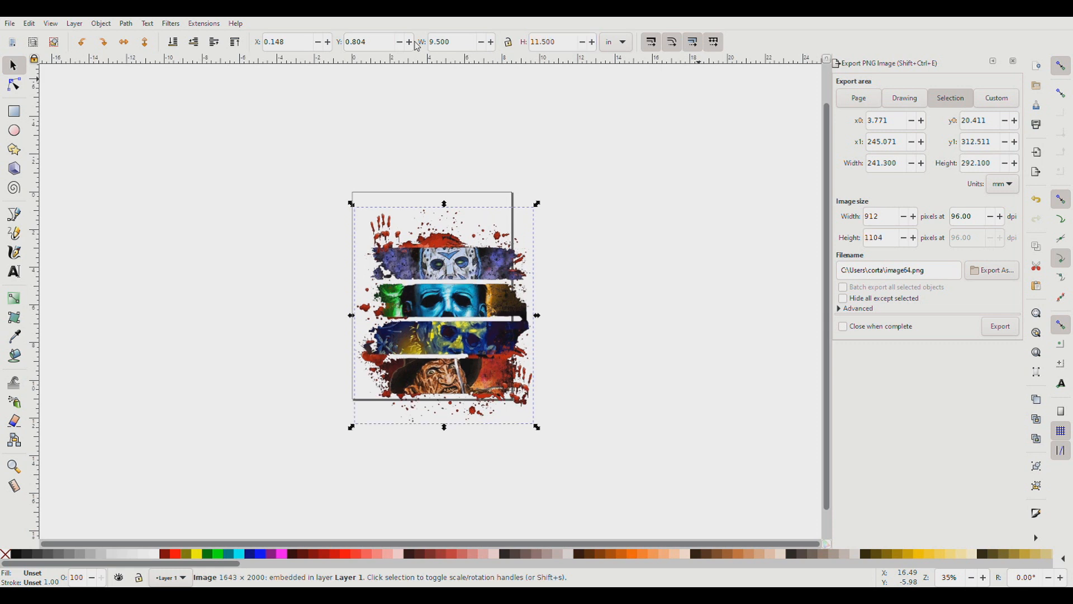
Rotate the image 90° counterclockwise and position it with its left edge just inside the page's left edge.
mouse_move(452, 280)
mouse_down()
mouse_move(437, 263)
mouse_move(447, 259)
mouse_up()
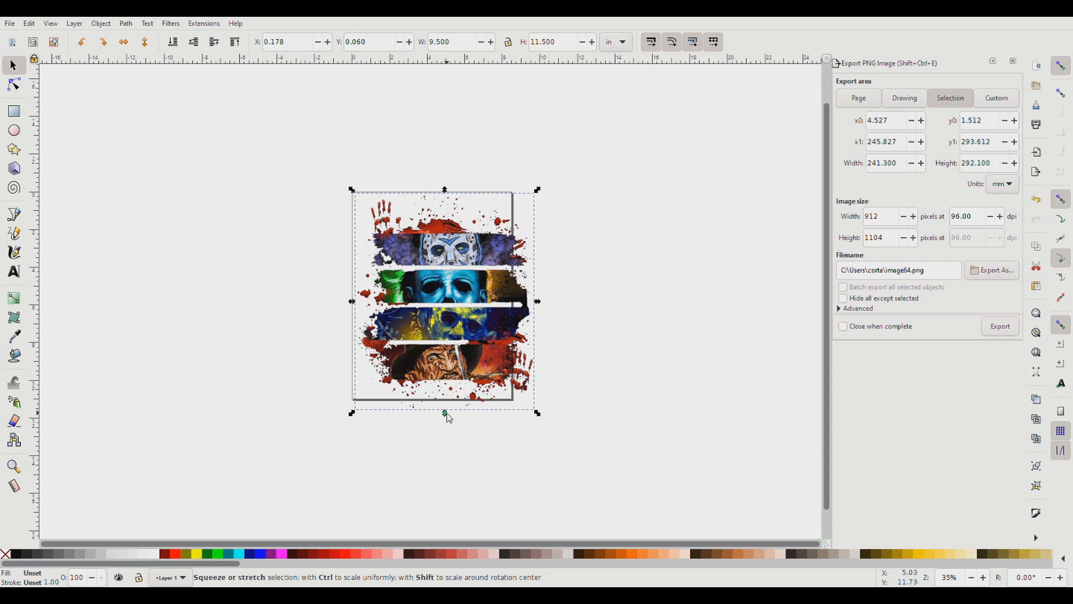
click(82, 42)
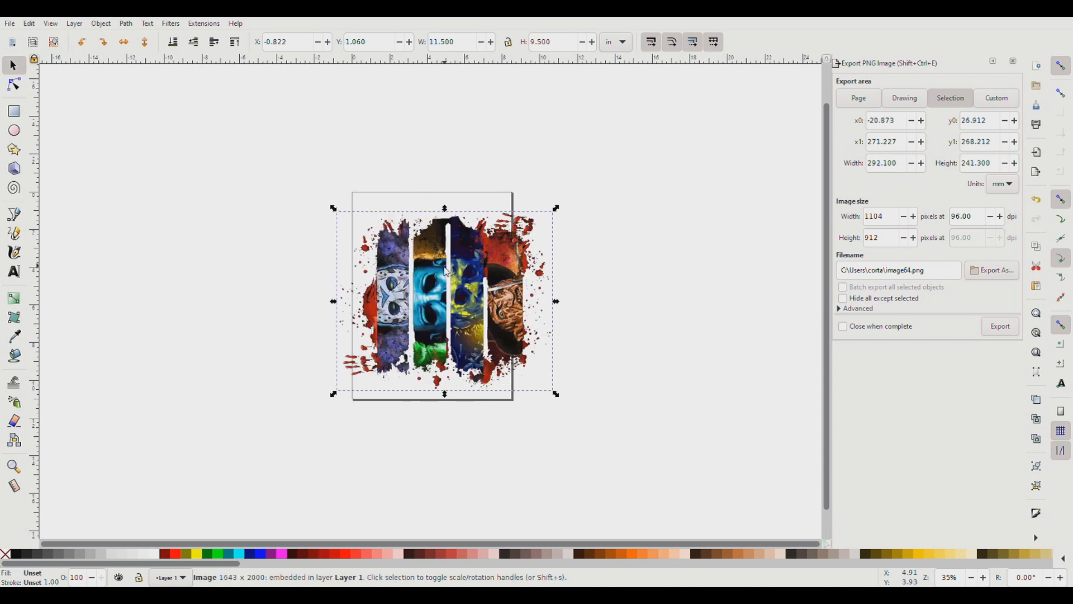
drag(439, 295, 463, 296)
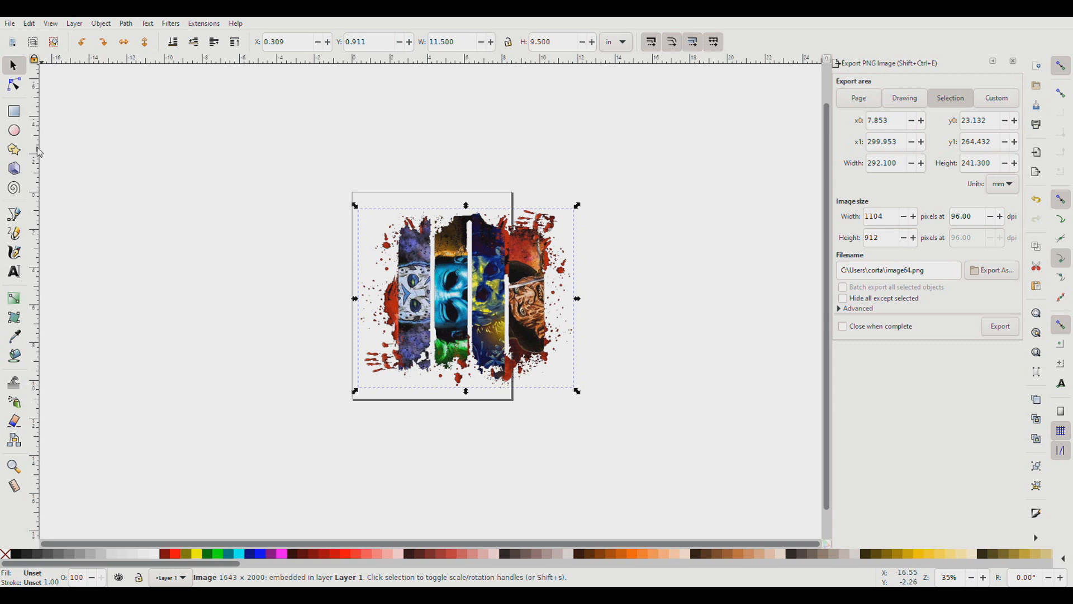
Draw a rectangle about 8.51 by 11.07 in that covers the whole page.
click(19, 115)
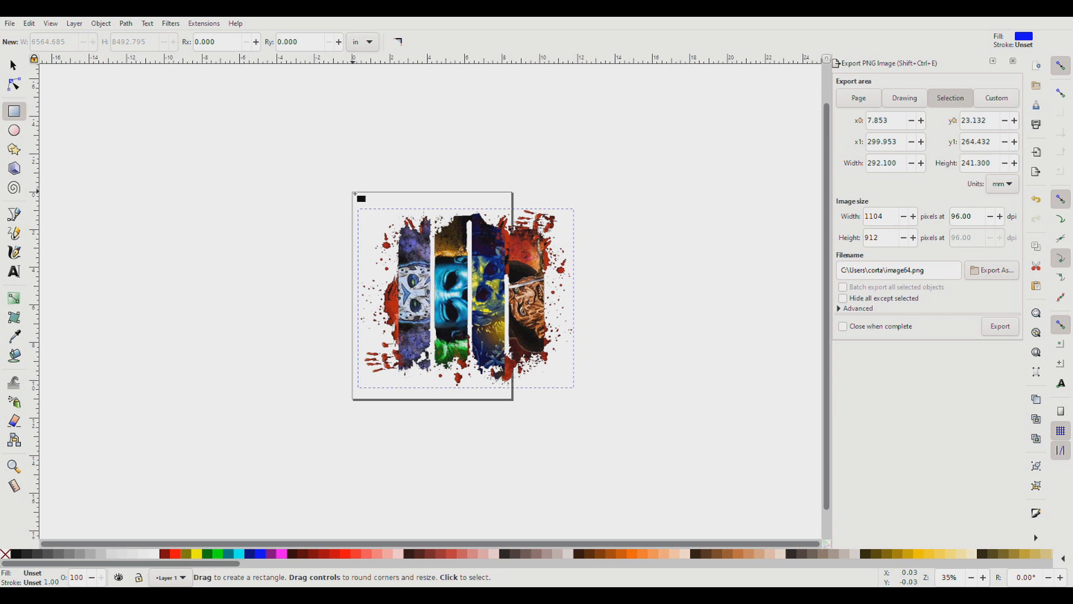
drag(355, 194, 514, 401)
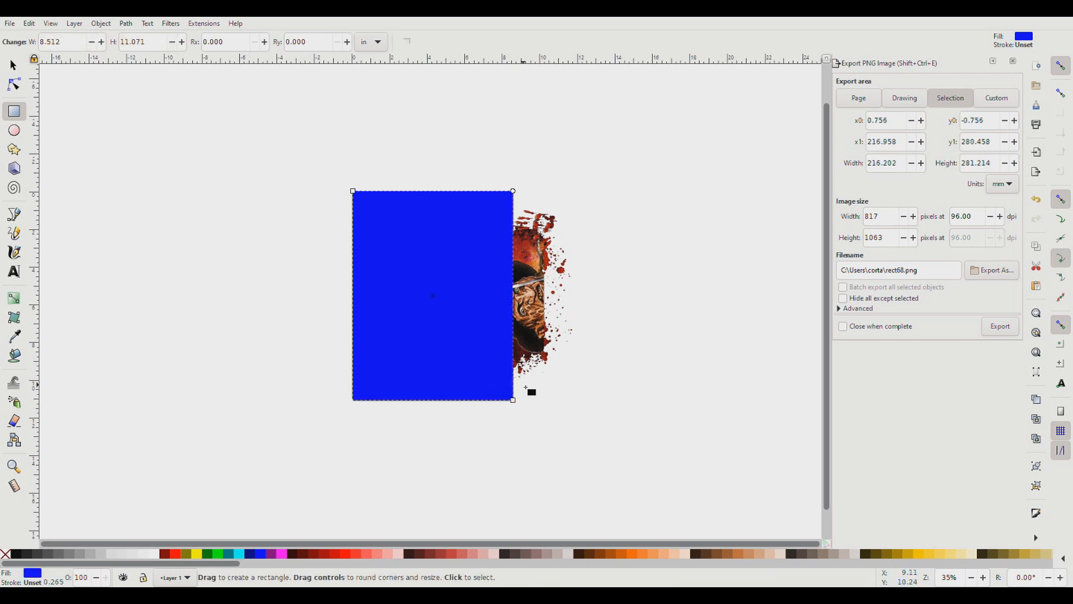
Duplicate the image together with the rectangle and move the copies directly below the page.
click(13, 66)
drag(315, 150, 626, 457)
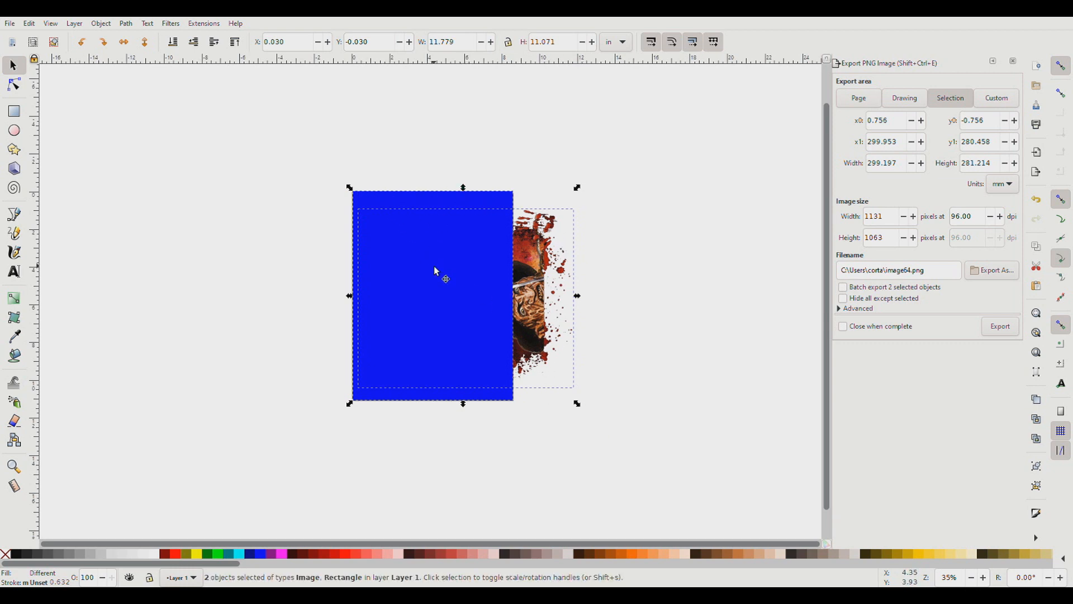
key(ctrl+d)
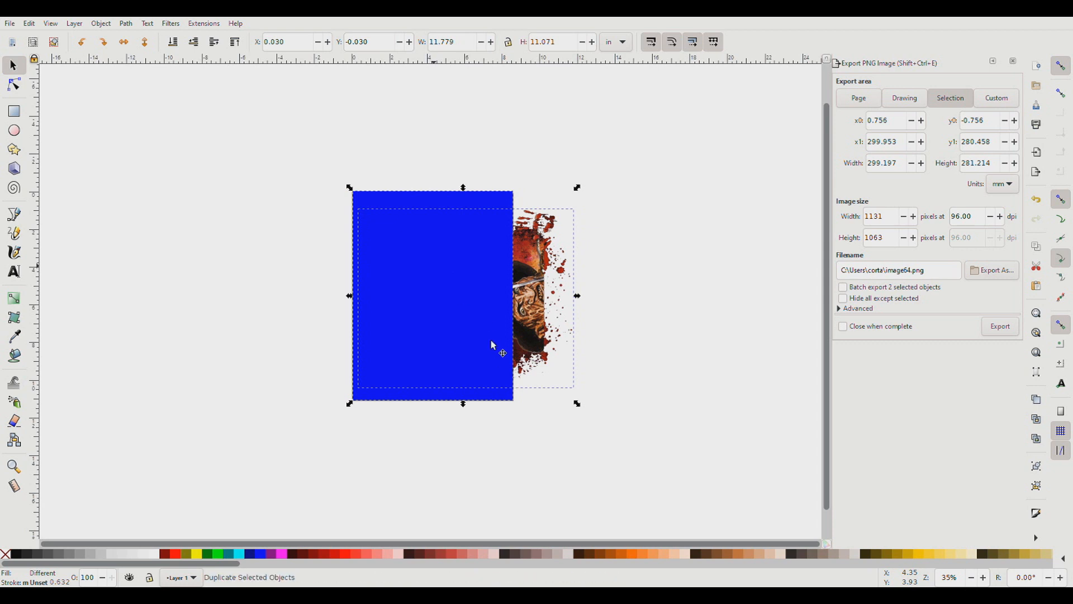
drag(490, 339, 469, 248)
drag(458, 198, 455, 423)
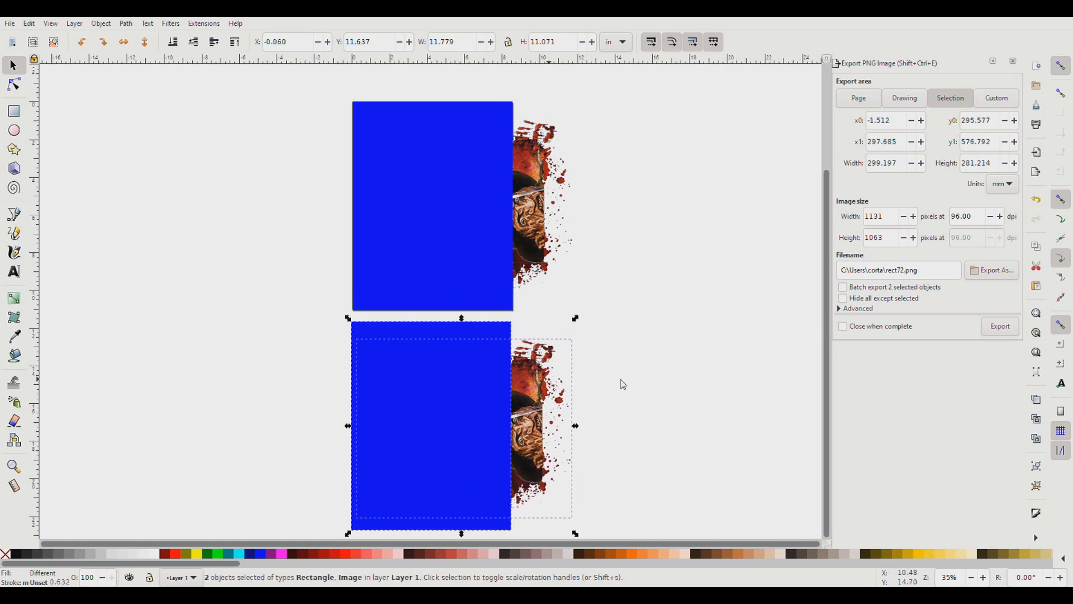
Turn off snapping and align the upper blue rectangle with the page outline.
click(658, 379)
click(472, 205)
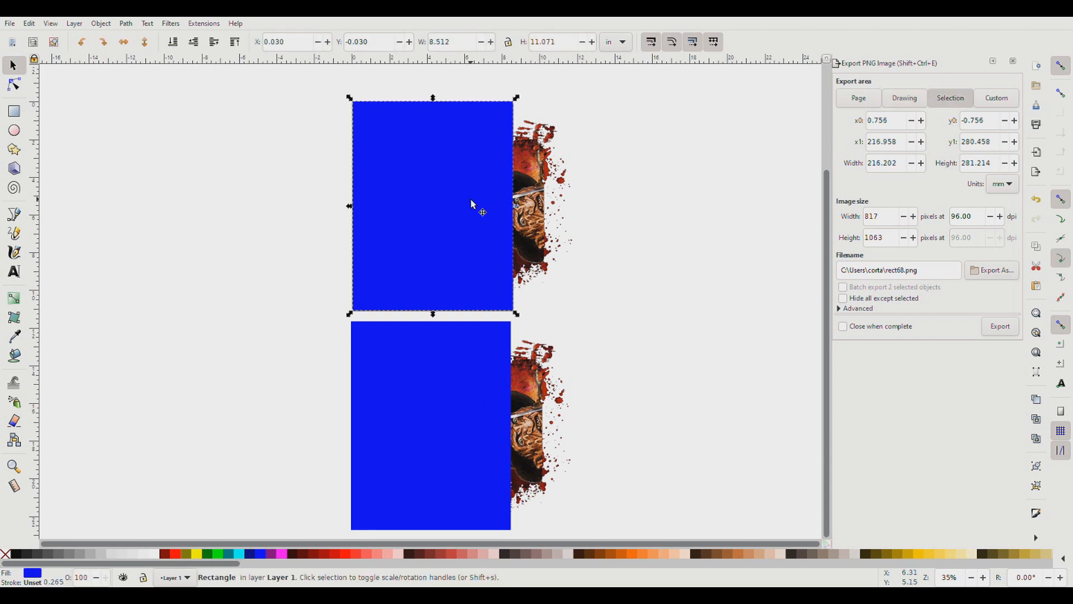
mouse_move(471, 214)
mouse_down()
mouse_move(243, 218)
mouse_move(308, 199)
mouse_move(302, 239)
mouse_move(272, 224)
mouse_move(391, 204)
mouse_move(456, 221)
mouse_move(465, 212)
mouse_up()
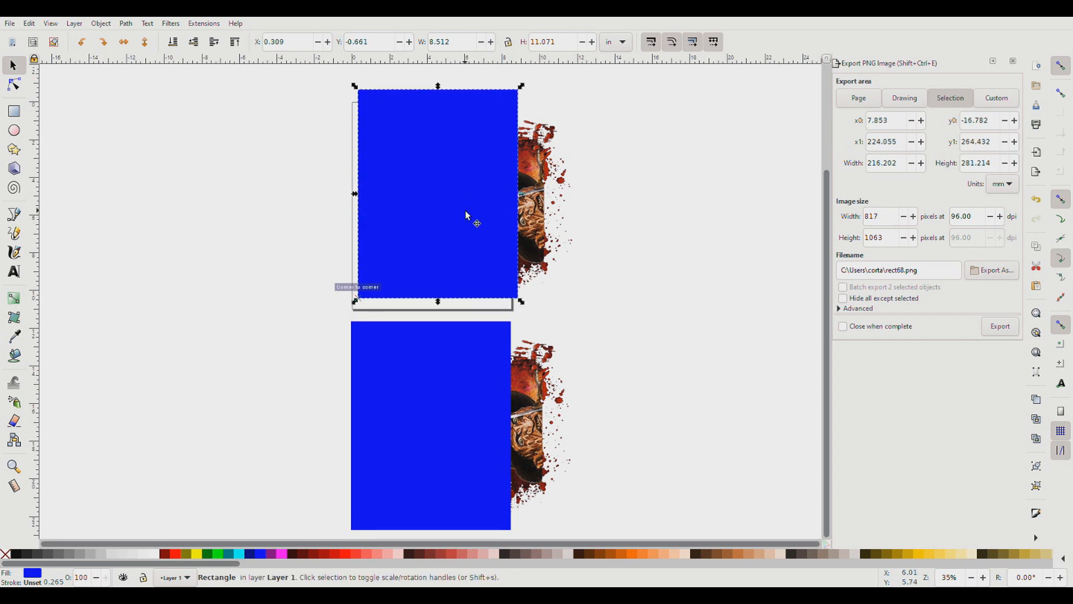
click(1061, 66)
mouse_move(485, 163)
mouse_down()
mouse_move(474, 166)
mouse_move(479, 176)
mouse_up()
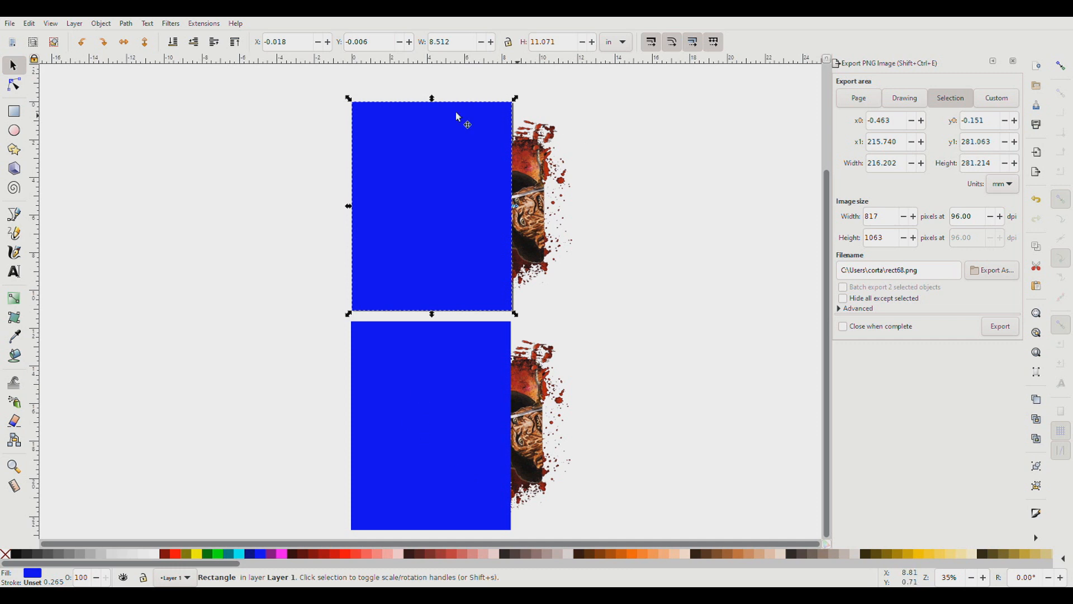
Move the lower blue rectangle right to X about 7.68 in, covering the remaining right part of its image.
click(422, 454)
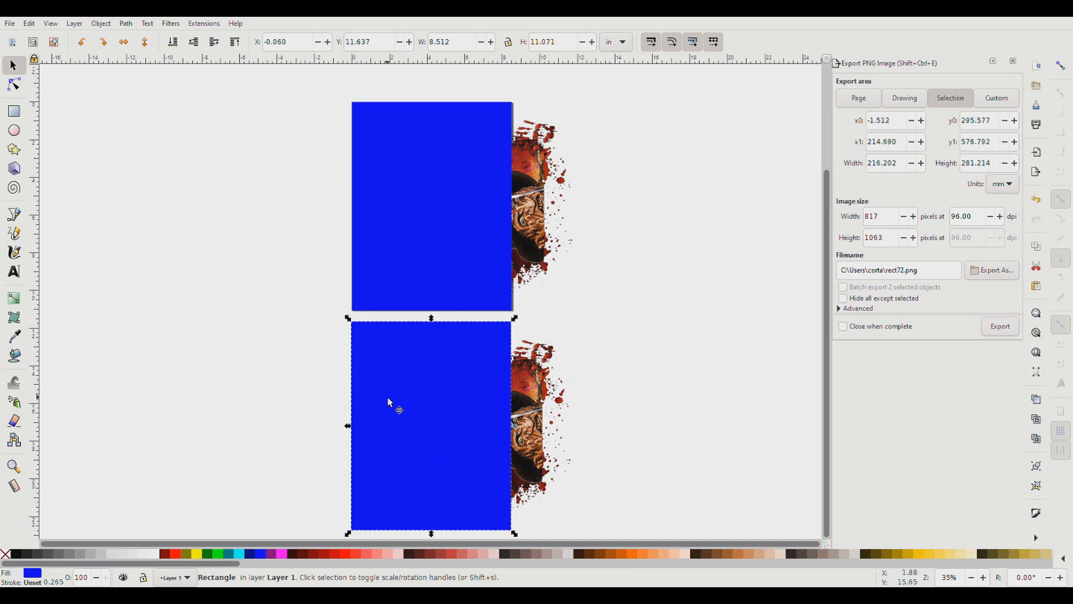
drag(407, 416, 549, 410)
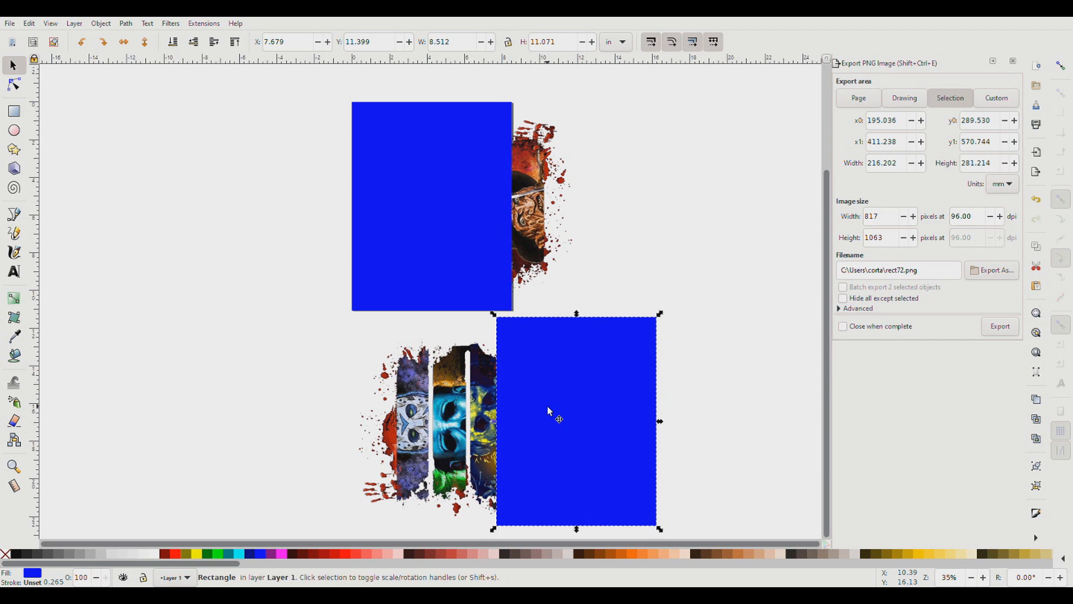
Clip the upper image to its rectangle and move the clipped piece off the page to the left.
drag(633, 307, 611, 319)
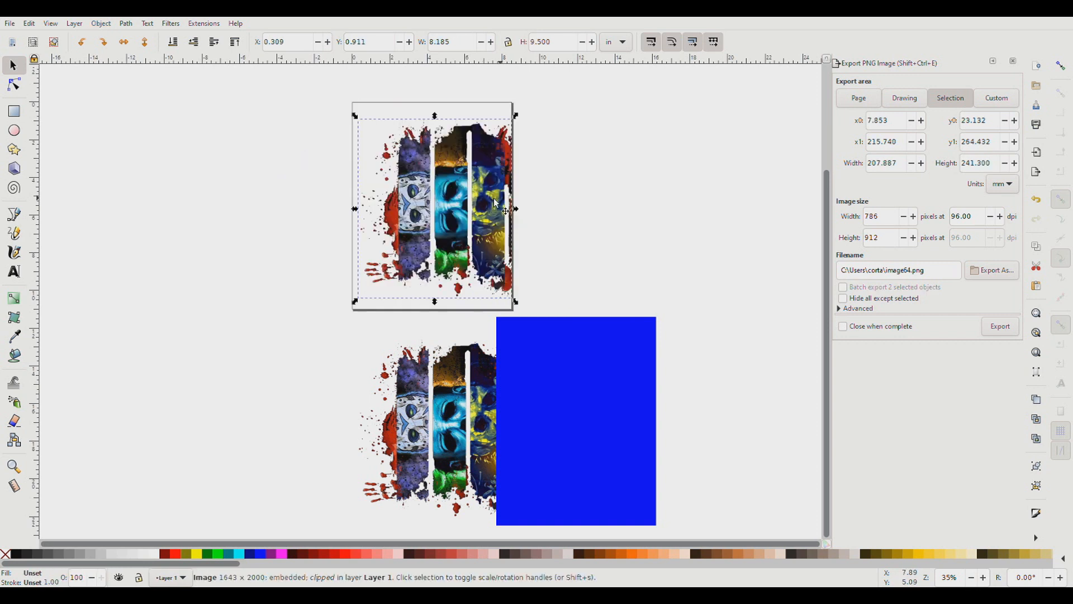
drag(499, 185, 494, 180)
drag(495, 180, 243, 164)
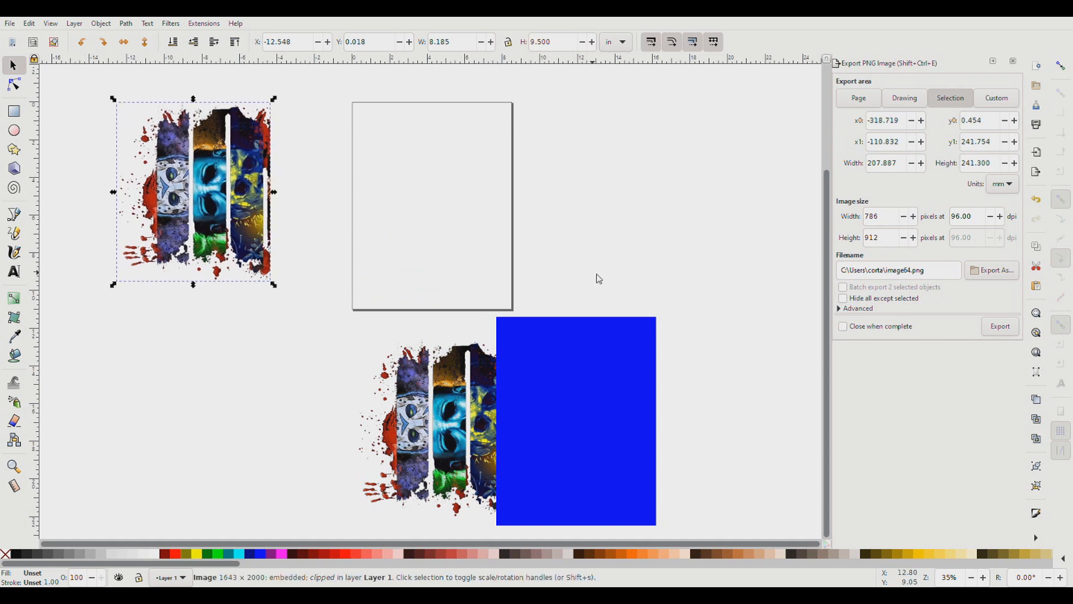
Clip the lower image to its rectangle and move the resulting narrow strip left, beneath the page.
scroll(618, 311, down, 3)
drag(678, 479, 353, 256)
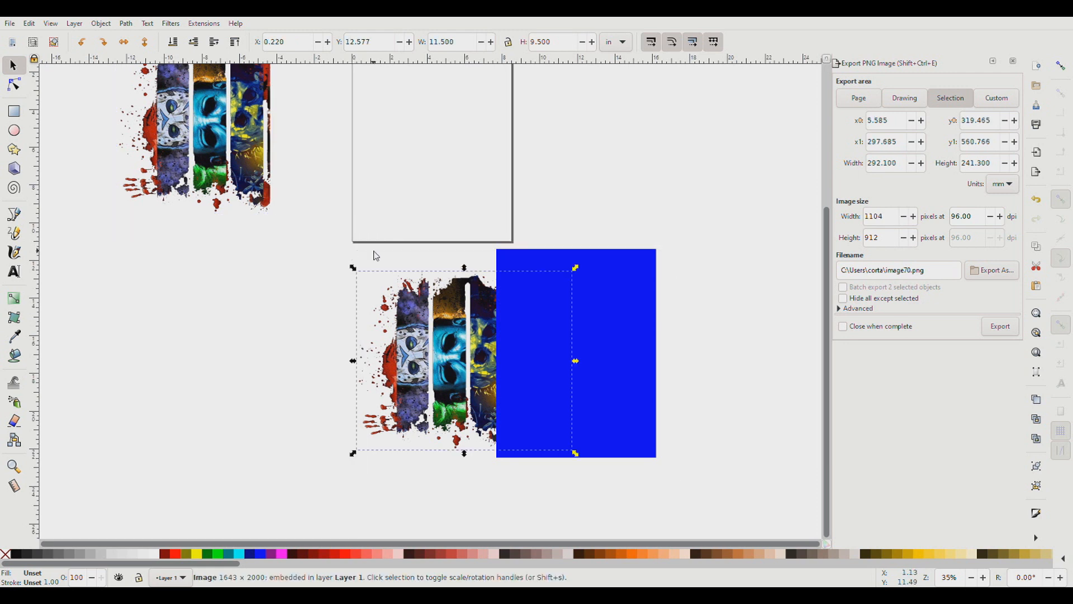
drag(696, 487, 337, 251)
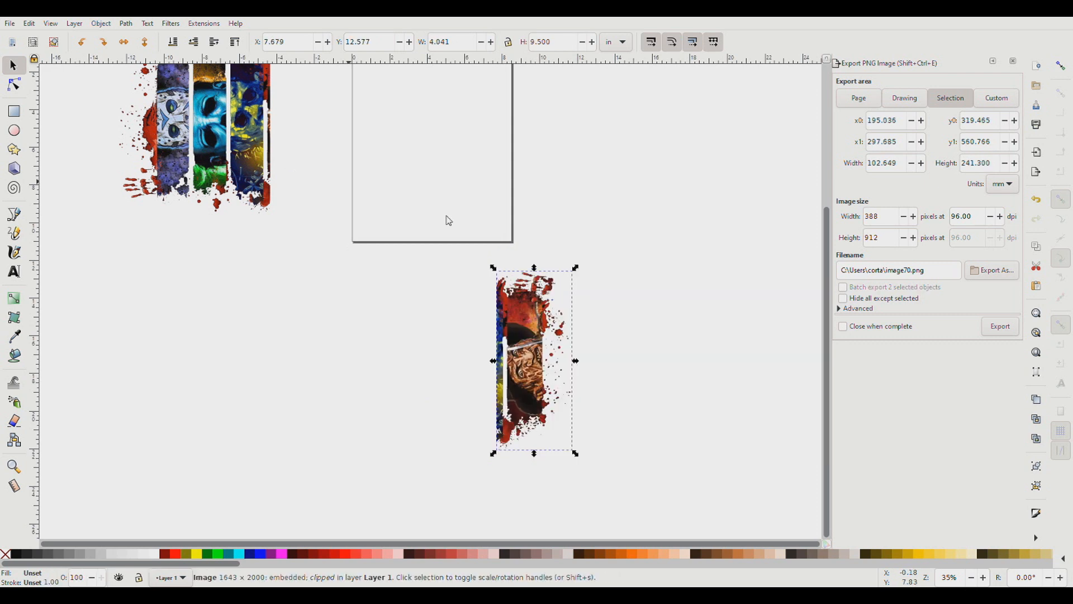
drag(528, 323, 465, 311)
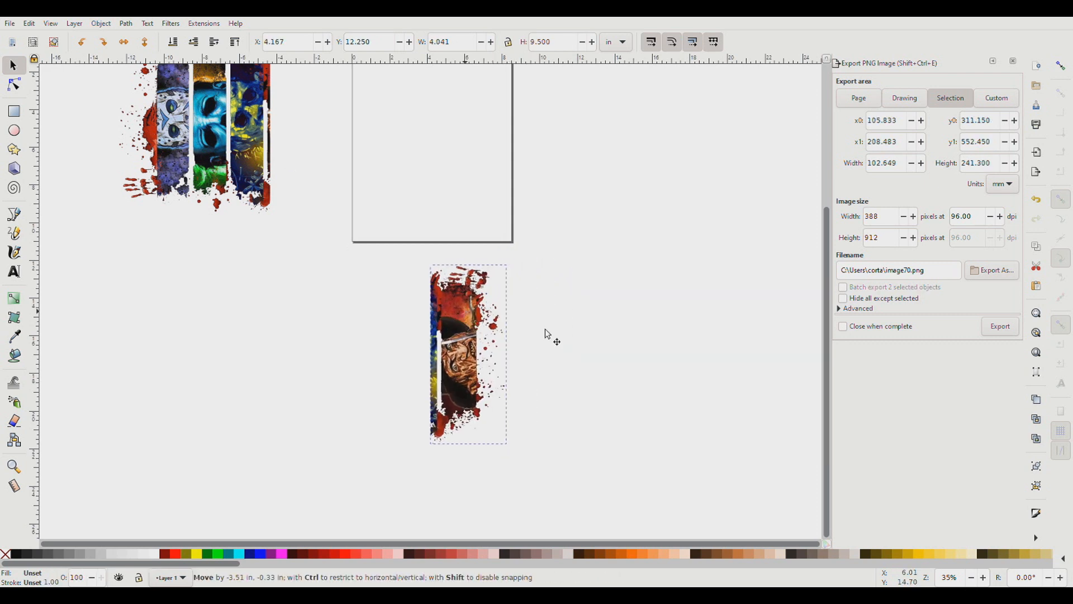
Place the larger clipped piece on the page at about X 0.04 in, Y 0.41 in.
scroll(571, 338, up, 1)
scroll(574, 343, up, 2)
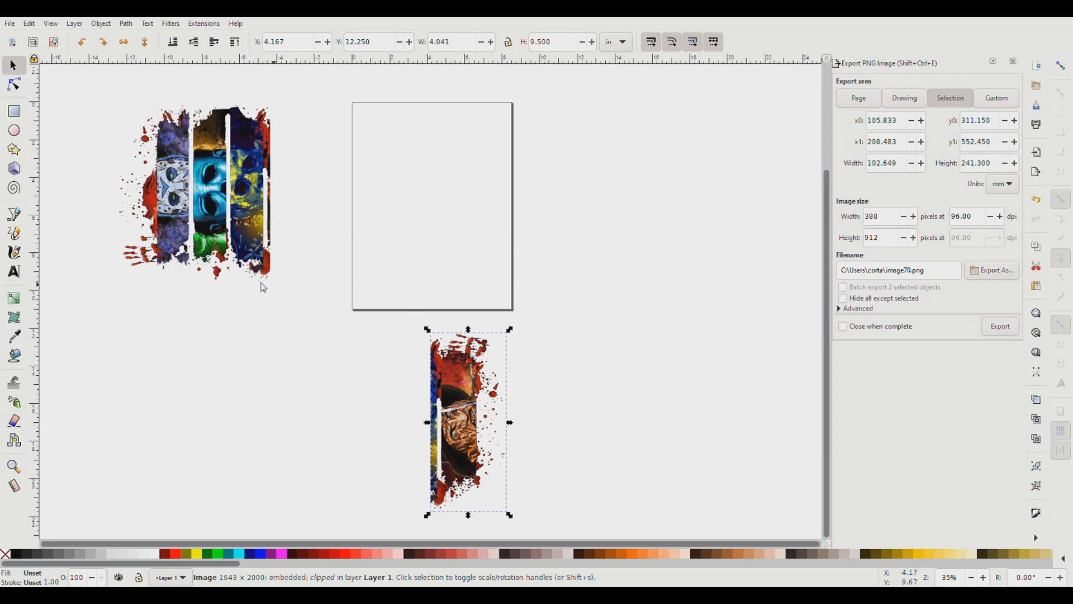
drag(227, 195, 456, 205)
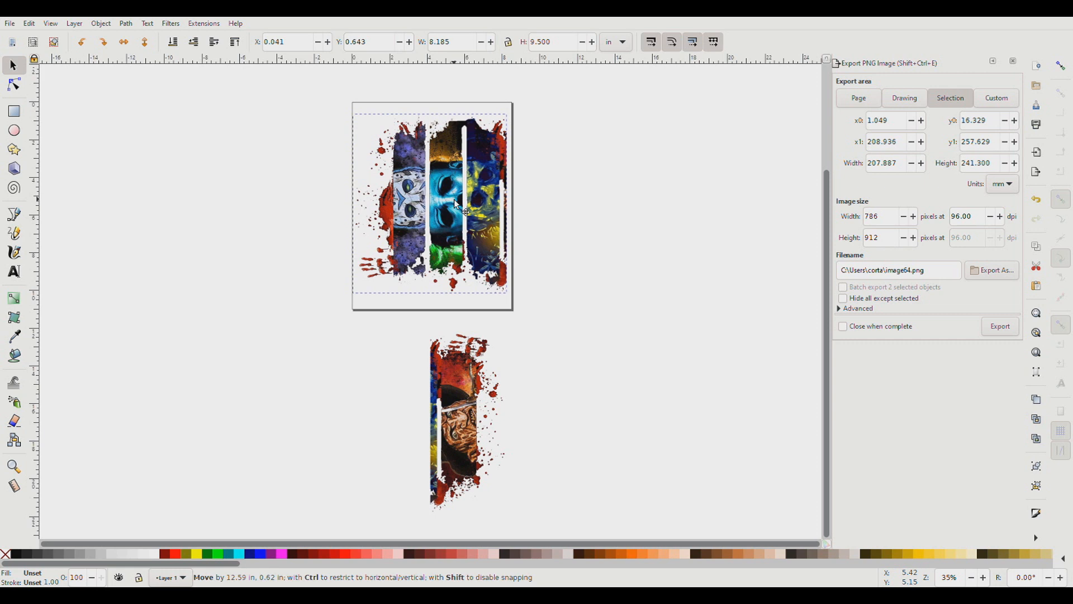
drag(456, 202, 455, 191)
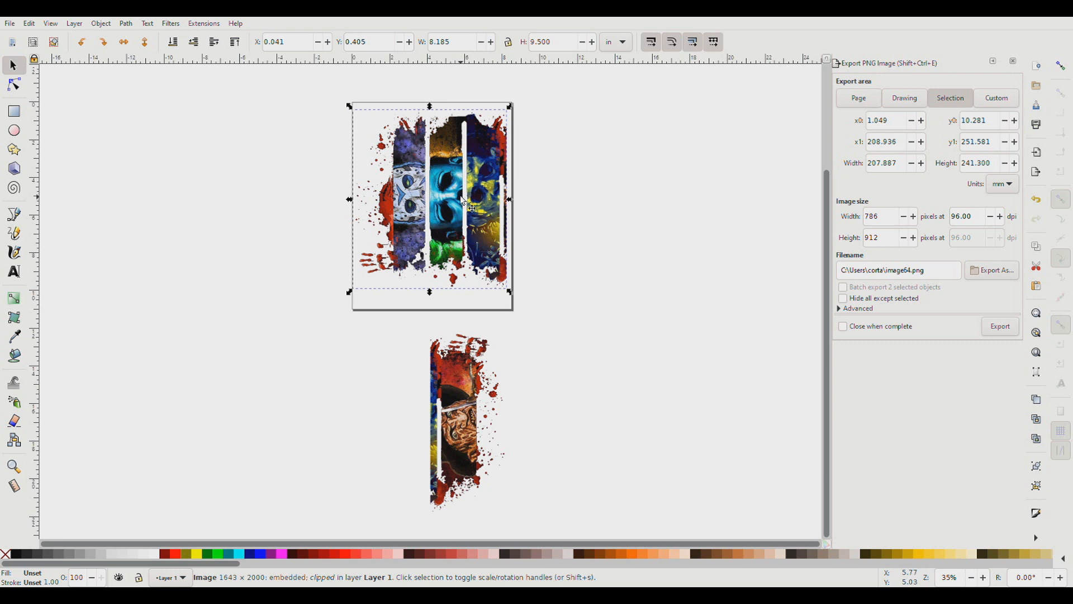
Move the larger piece off the page to the left and place the narrow strip on the page.
drag(460, 198, 216, 206)
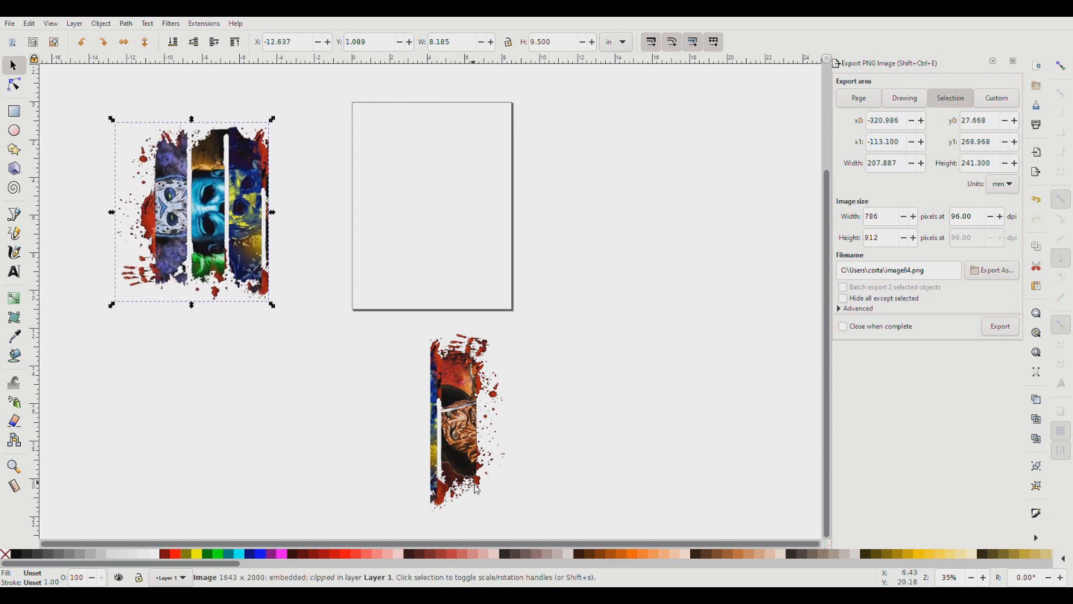
click(461, 341)
drag(462, 342, 432, 199)
Open the print settings for the page holding the narrow strip.
click(15, 25)
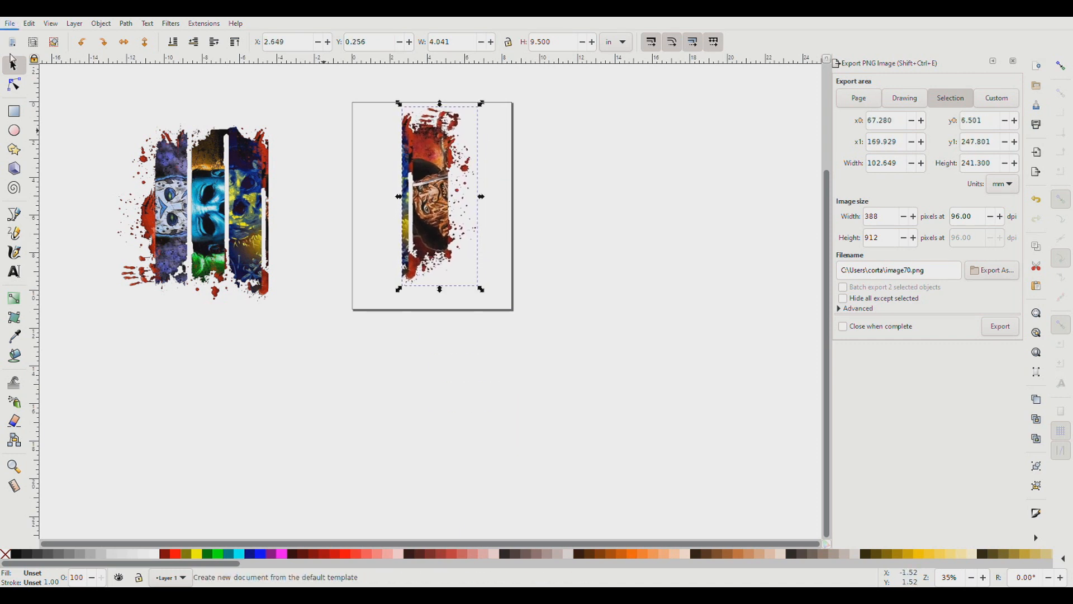
click(39, 191)
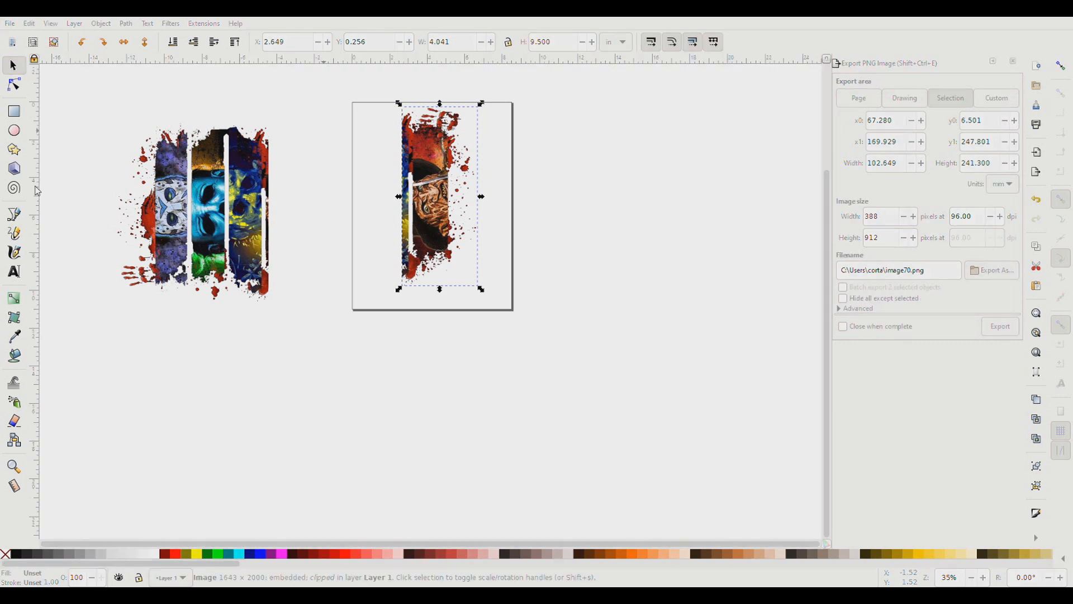